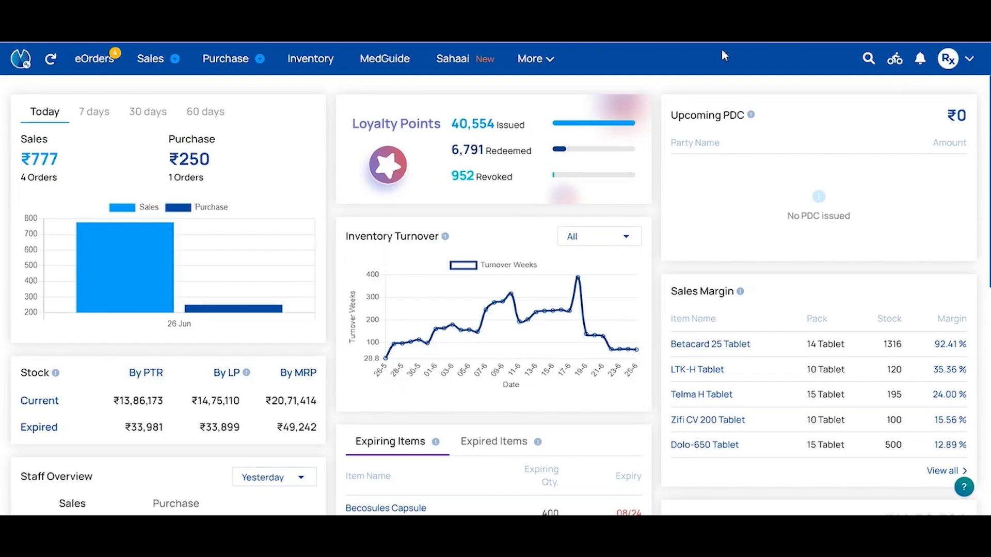
# Open Membership Plans under the account's Services & Tools and view the Golden Card plan's details
pyautogui.click(944, 61)
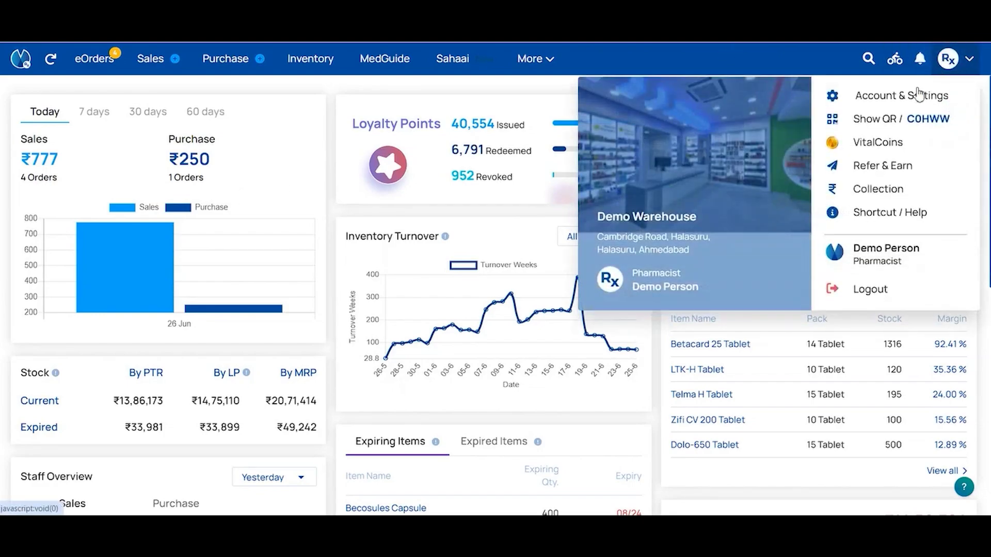
pyautogui.click(952, 97)
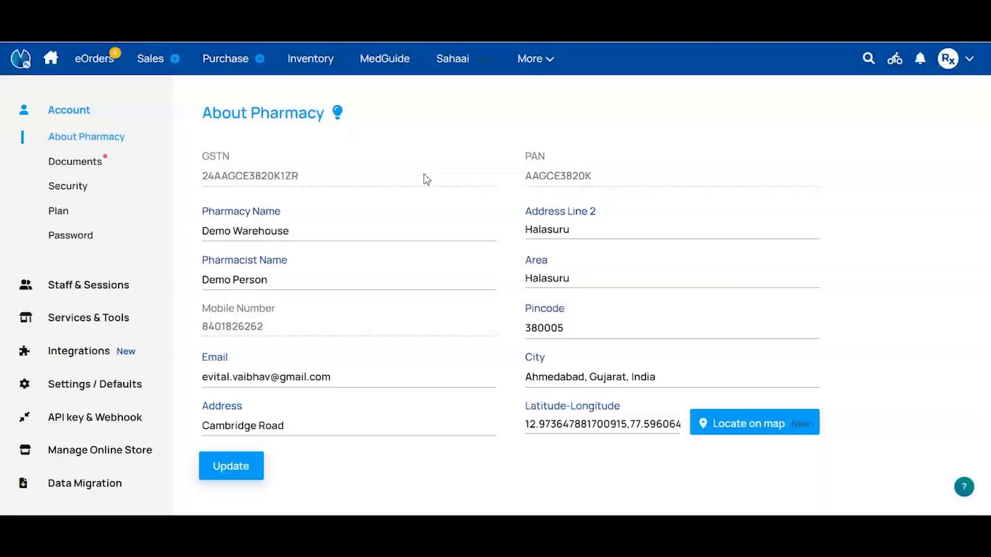
pyautogui.click(124, 322)
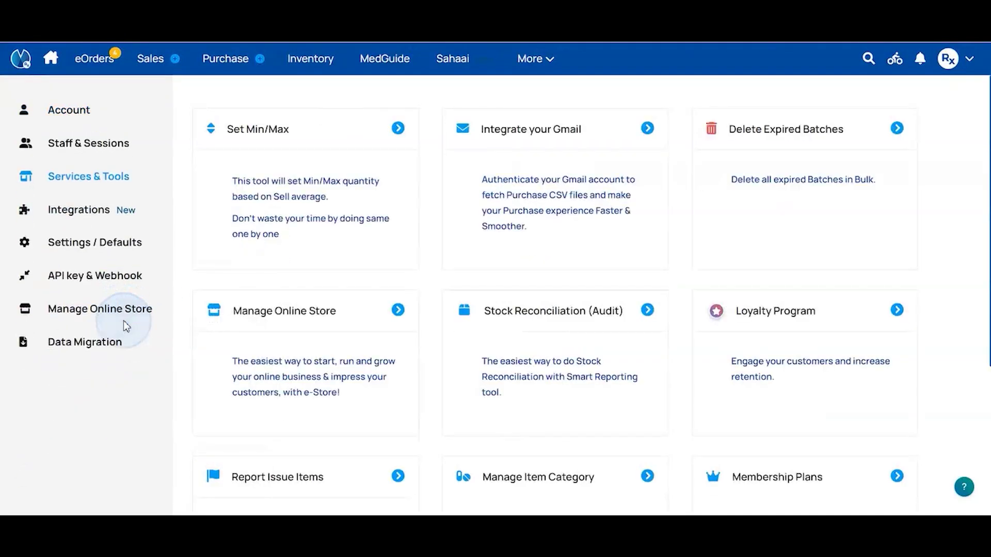
pyautogui.scroll(-3, 690, 386)
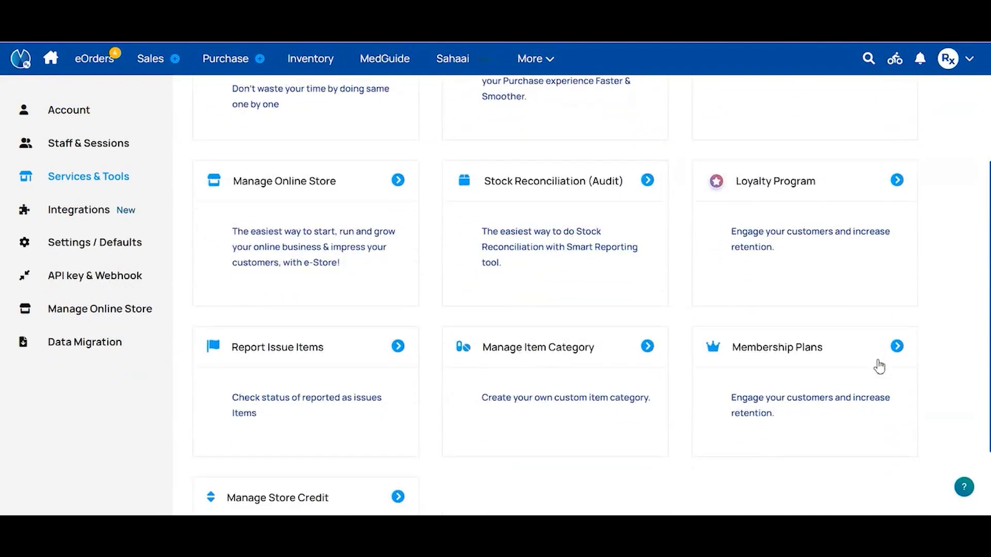
pyautogui.click(848, 356)
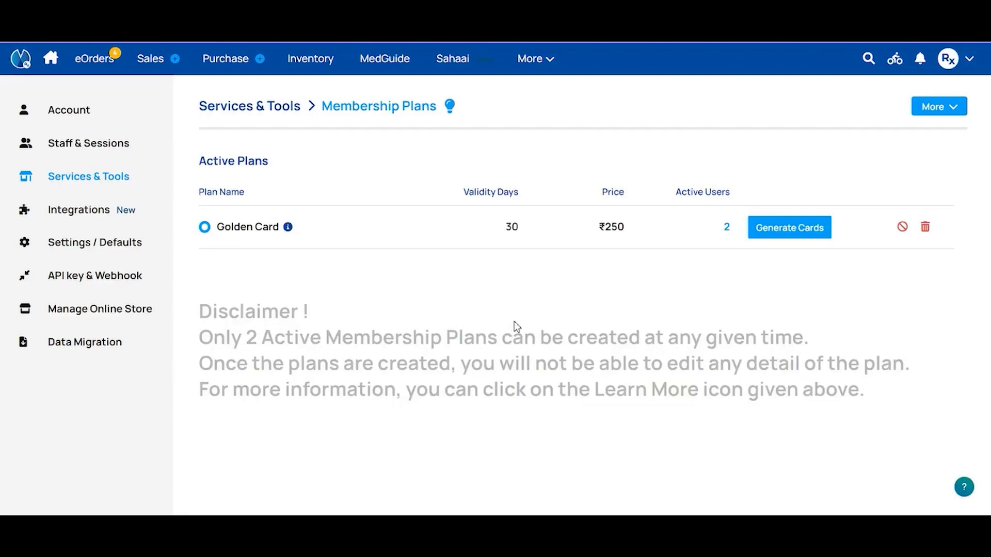
pyautogui.click(289, 229)
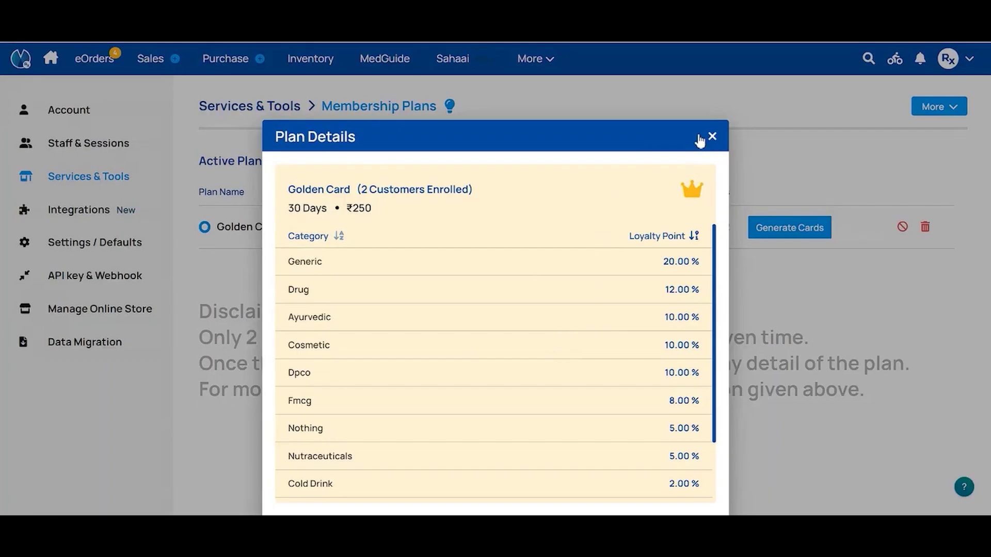
pyautogui.click(711, 137)
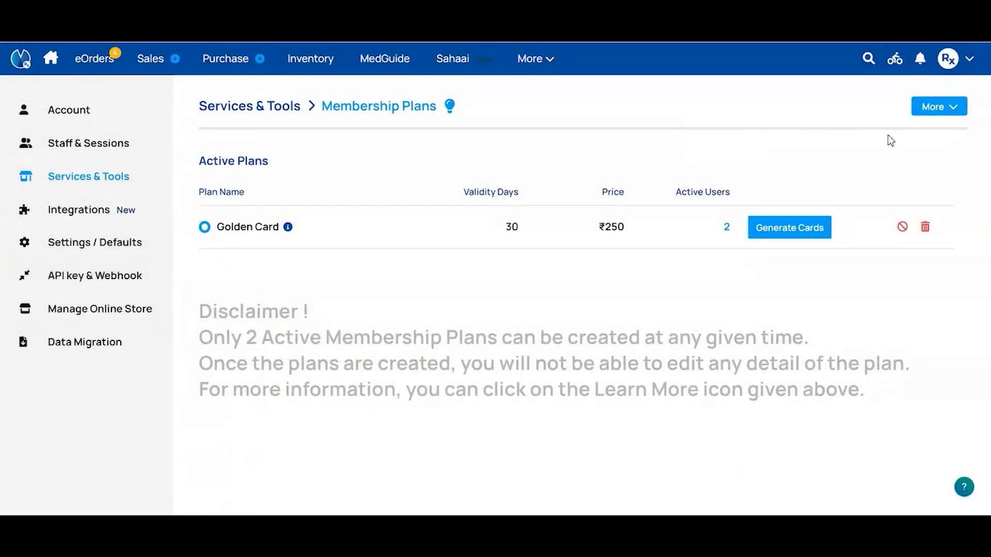
# Start a new membership plan named Premium Plan with a price of 399
pyautogui.click(925, 109)
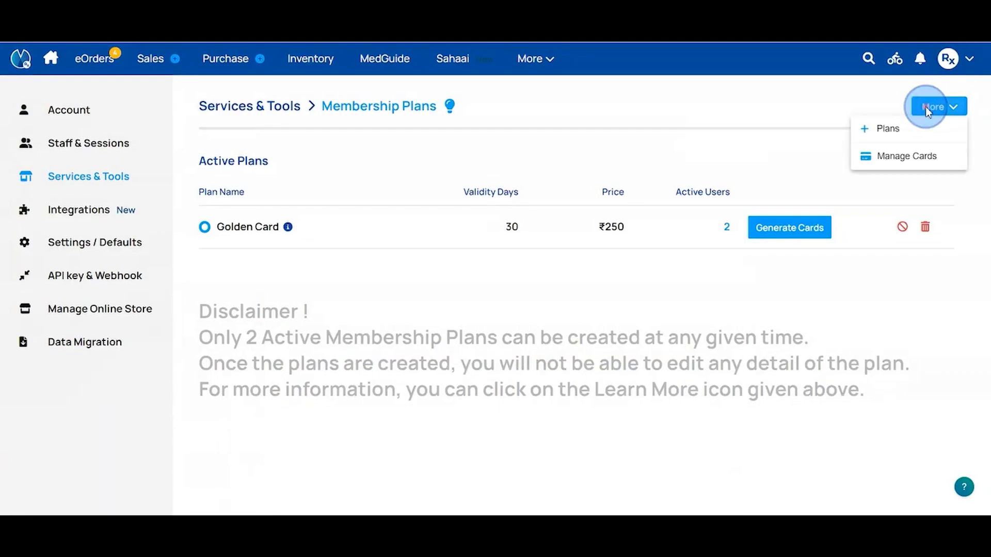
pyautogui.click(900, 128)
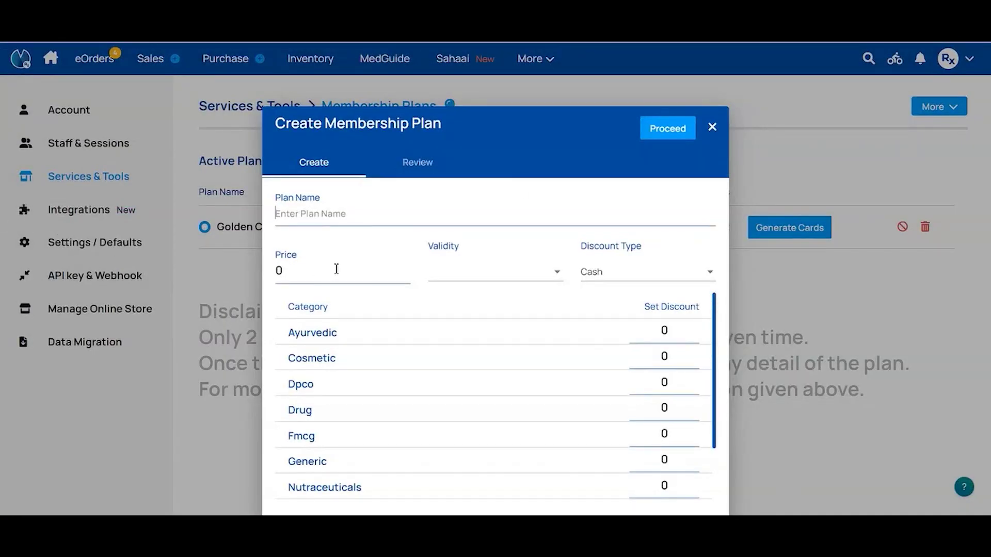
pyautogui.click(341, 213)
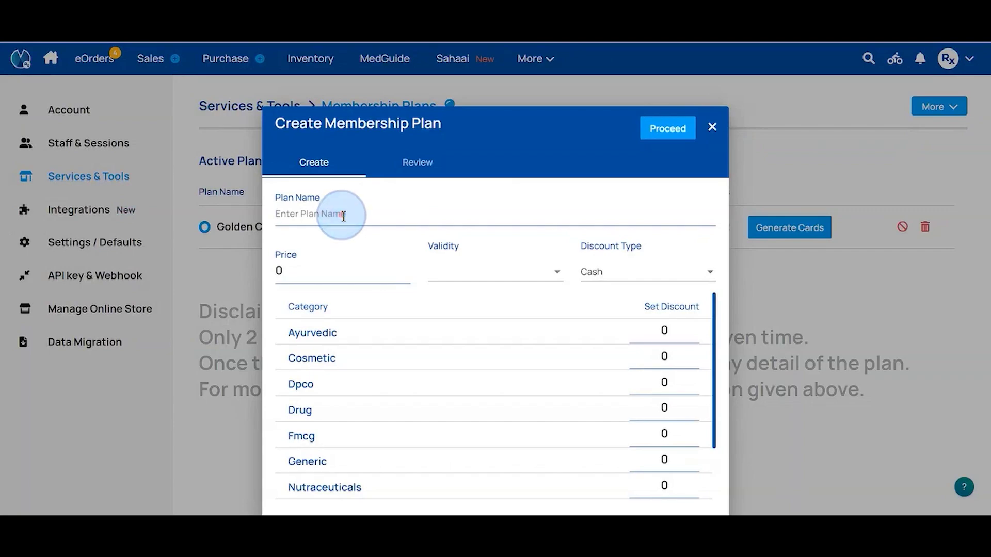
pyautogui.write('Premi')
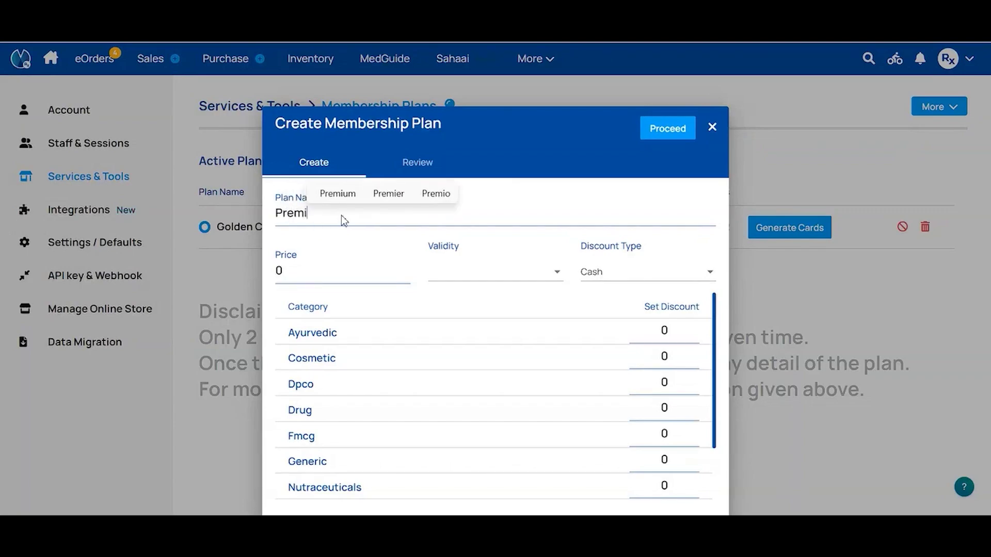
pyautogui.write('um Plan')
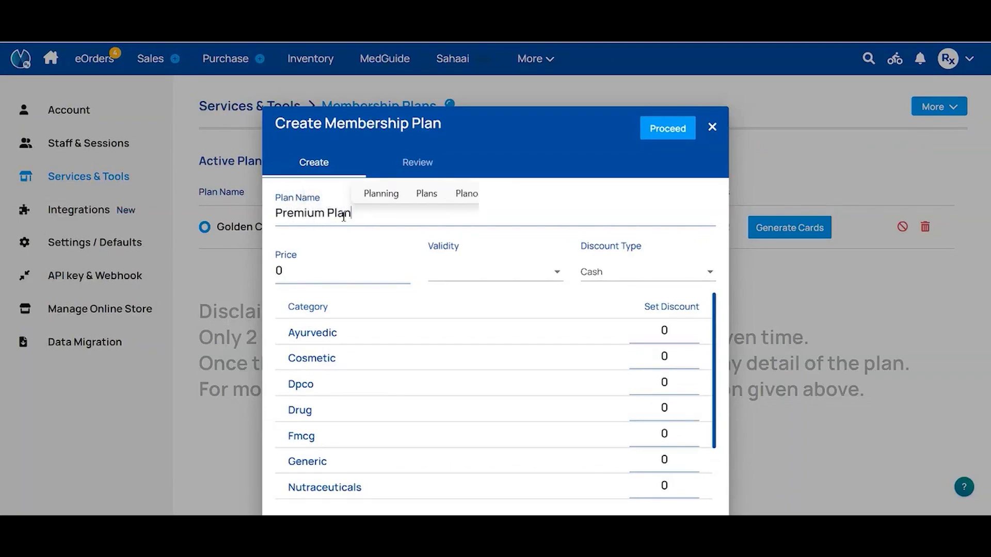
pyautogui.click(285, 271)
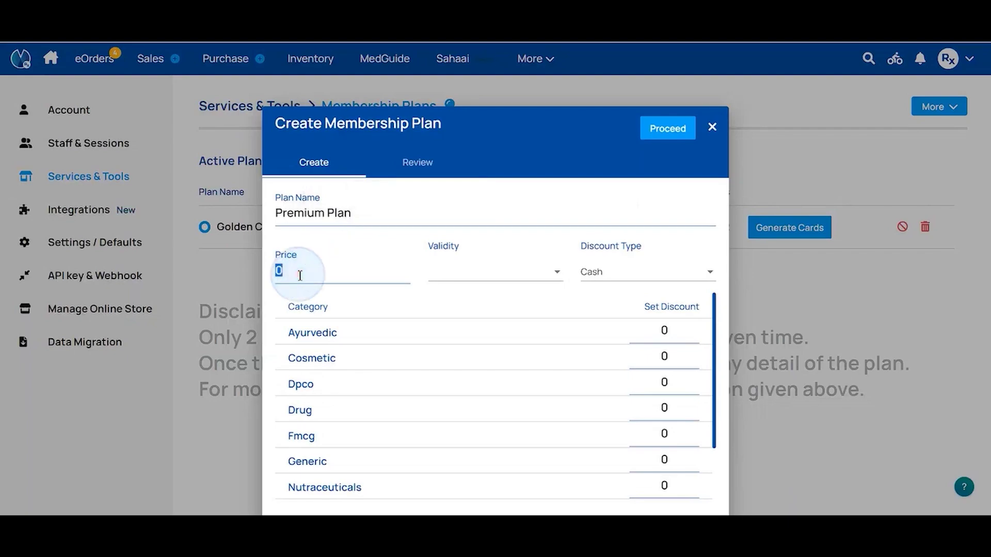
pyautogui.write('399')
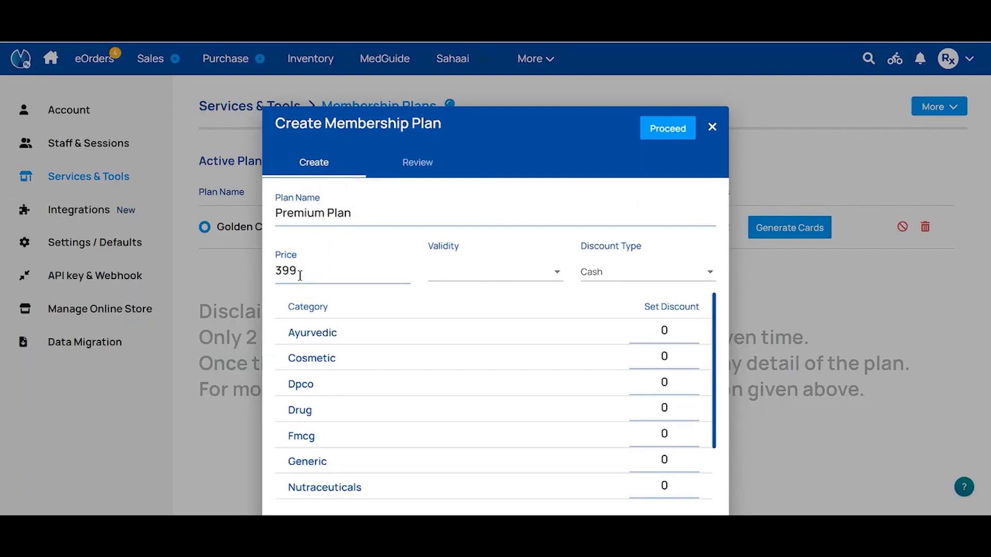
# Set the new plan's validity to 30 Days and its discount type to Loyalty Points
pyautogui.click(484, 270)
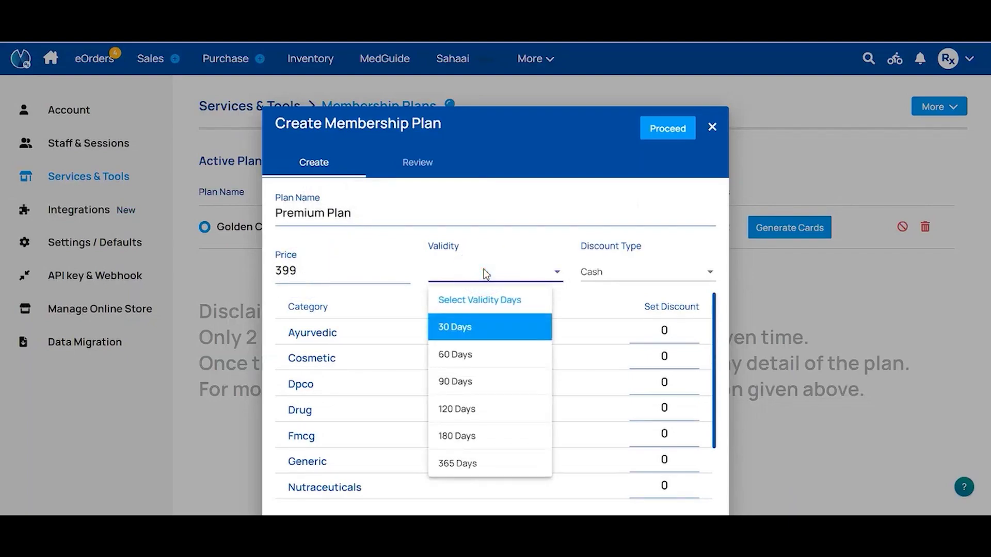
pyautogui.click(458, 330)
pyautogui.click(619, 278)
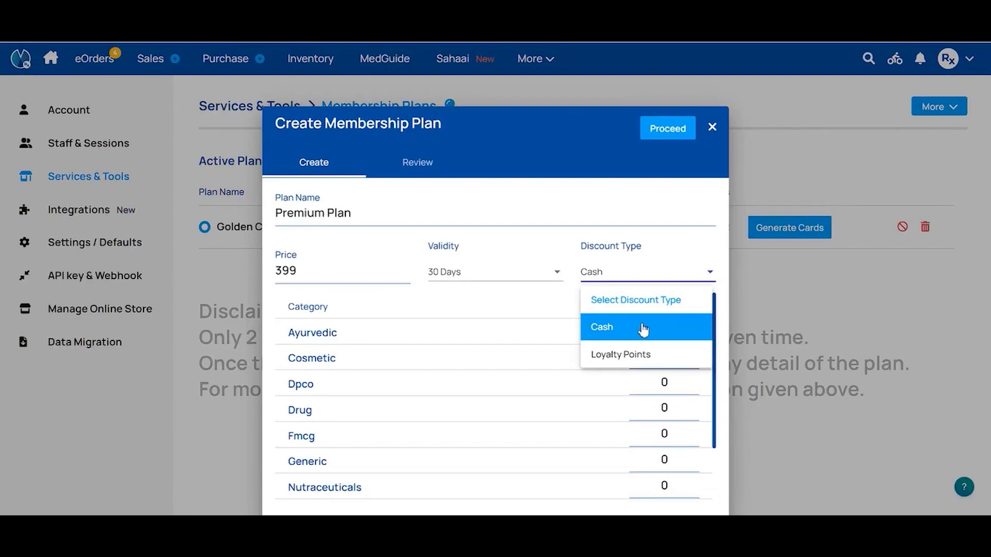
pyautogui.click(630, 359)
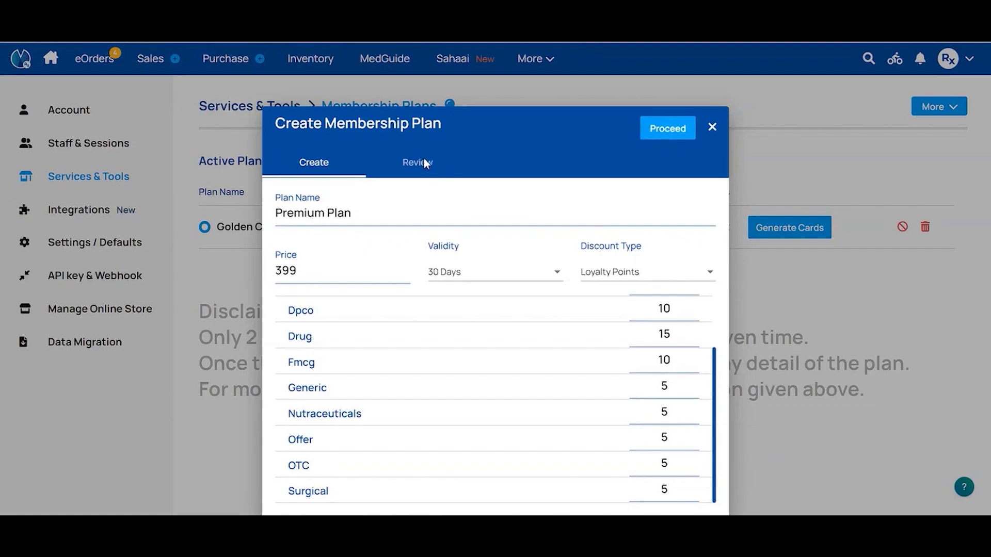
# Proceed to the review of the Premium Plan's benefits, then submit and confirm its creation
pyautogui.click(668, 128)
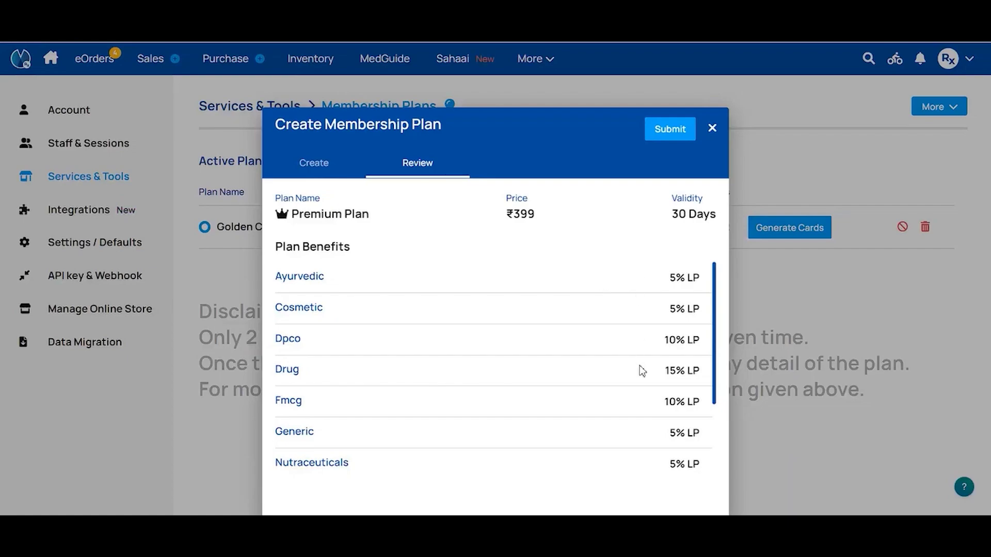
pyautogui.scroll(-3, 642, 371)
pyautogui.scroll(3, 642, 371)
pyautogui.click(661, 140)
pyautogui.click(467, 303)
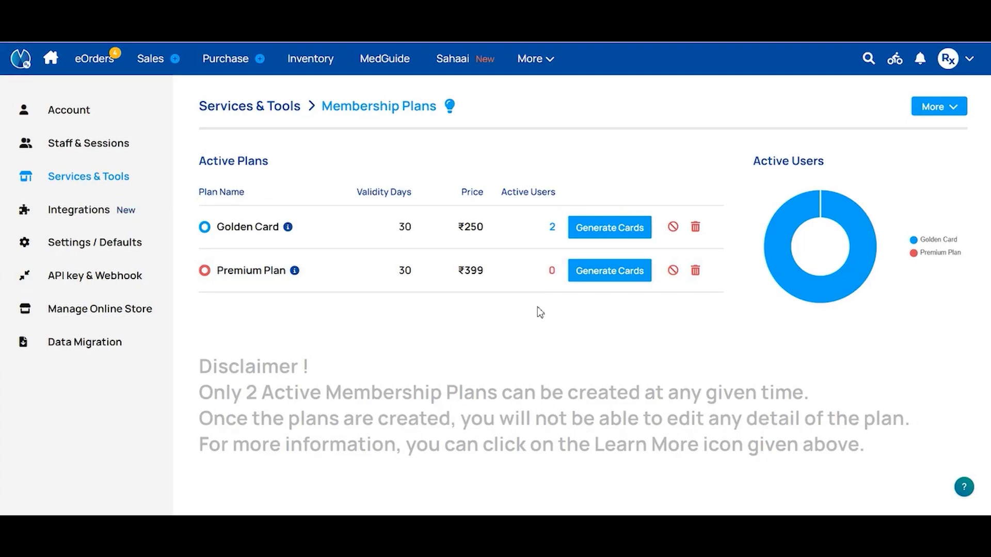
# Start a new sales bill and select the existing customer by searching for their first name
pyautogui.moveTo(155, 61)
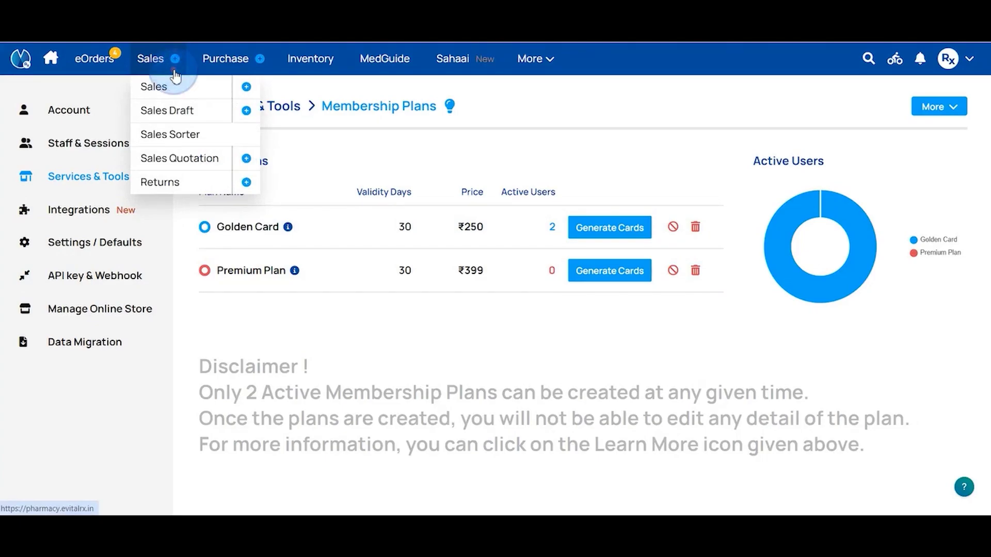
pyautogui.click(172, 60)
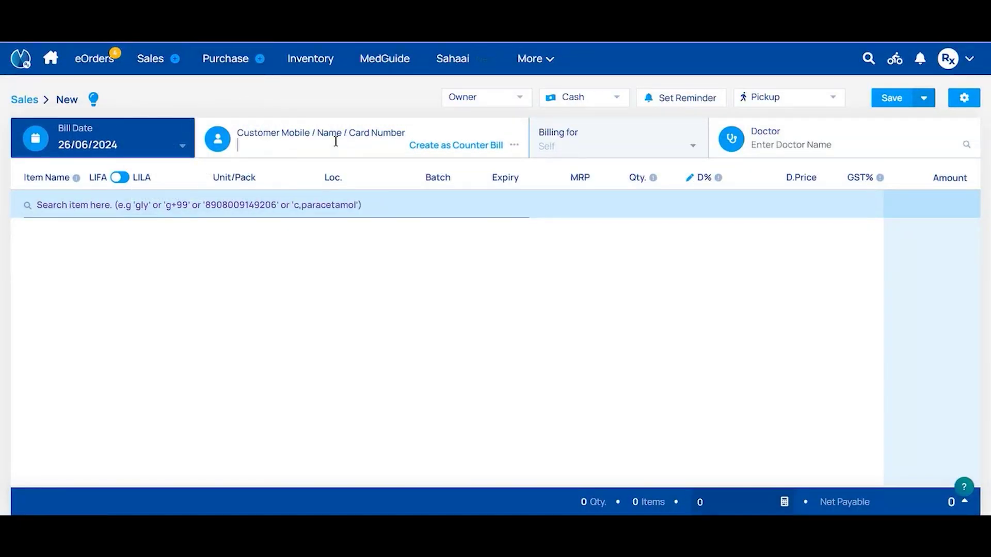
pyautogui.write('Preksha')
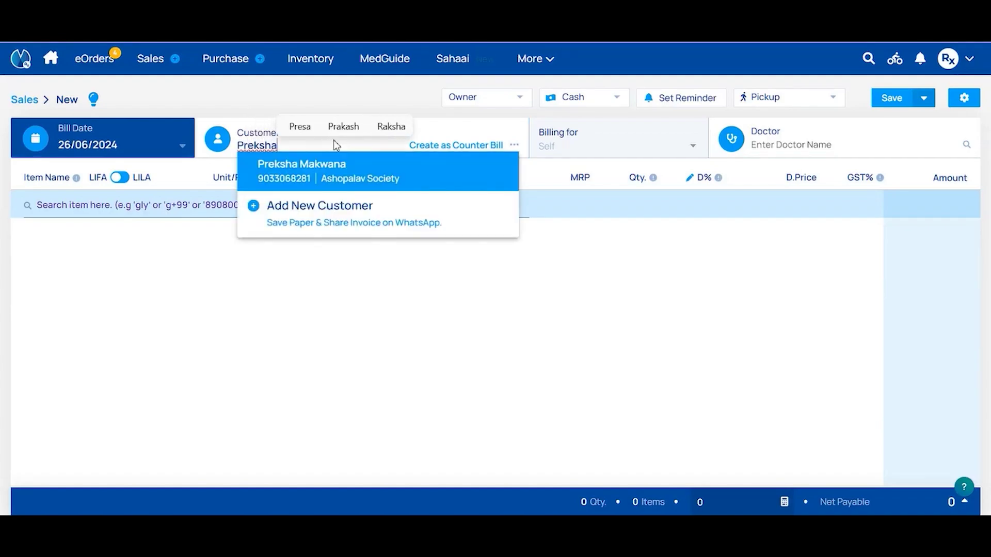
pyautogui.click(344, 165)
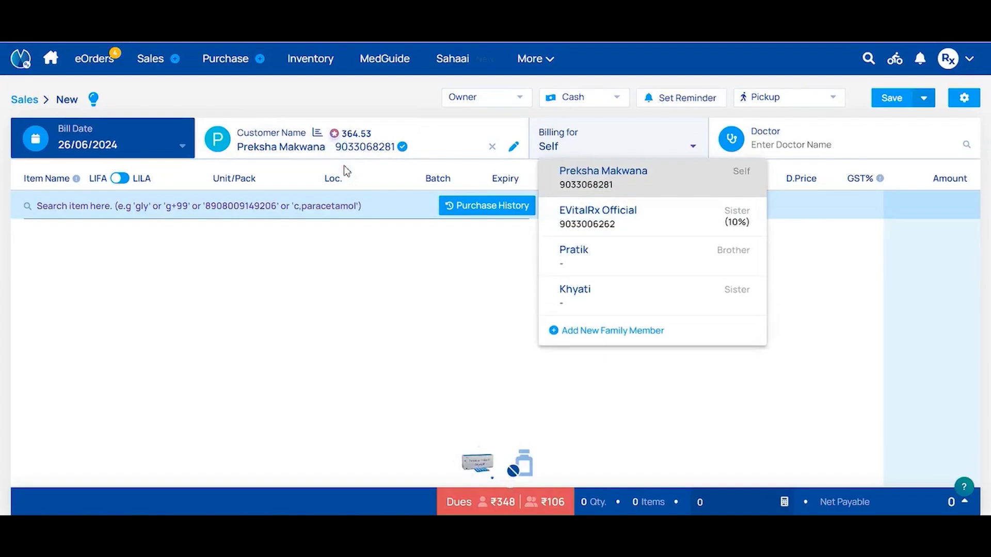
# From the customer's details, buy the Premium Plan membership with Cash as the mode of payment and submit it
pyautogui.click(513, 149)
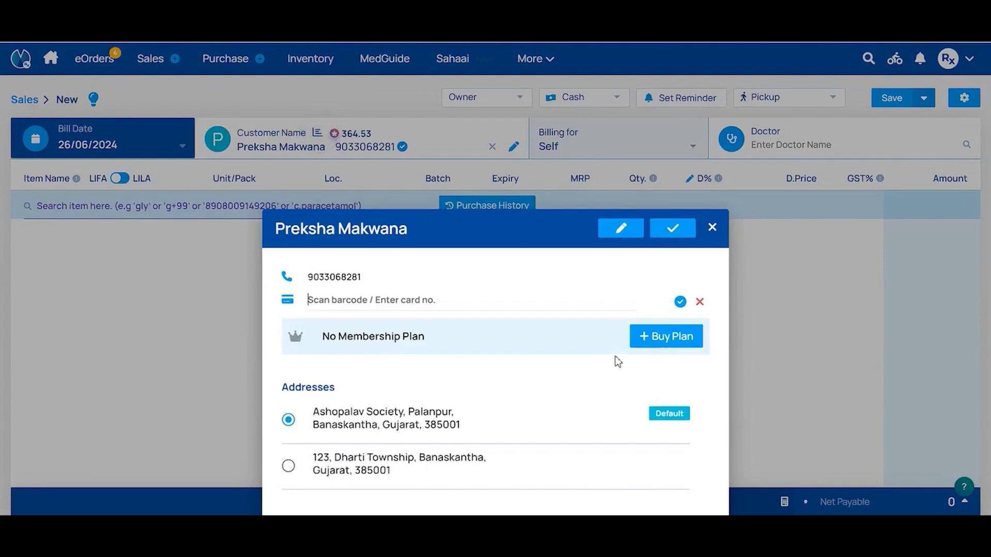
pyautogui.click(662, 344)
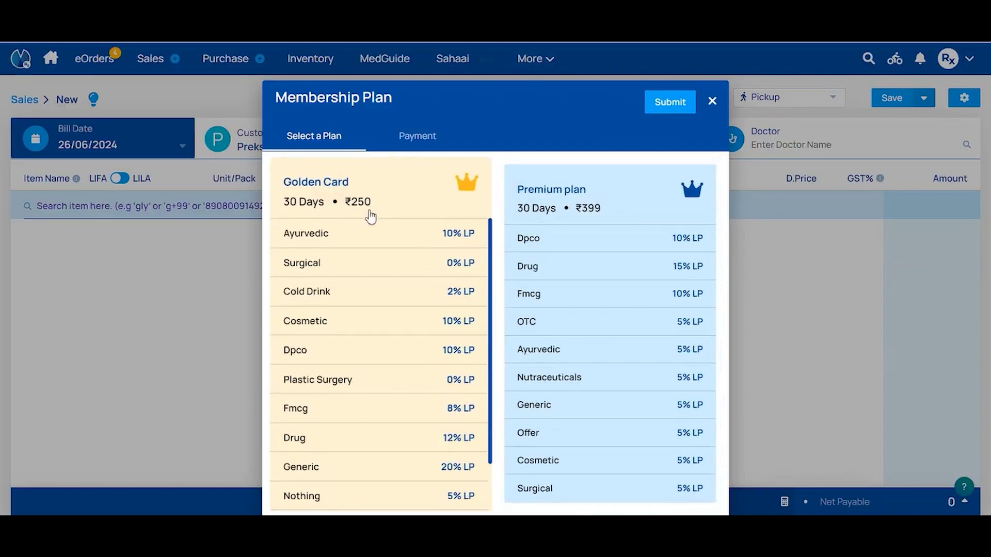
pyautogui.click(555, 222)
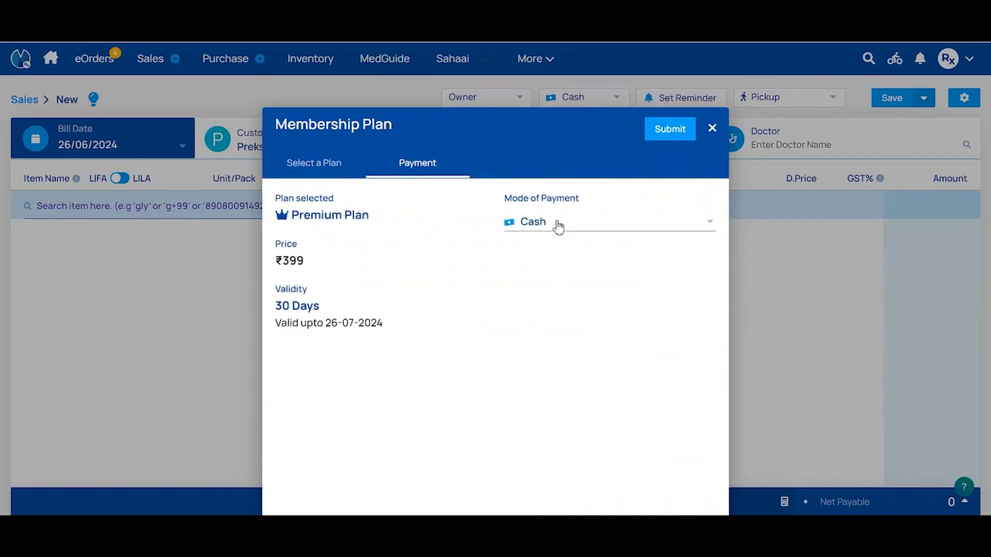
pyautogui.click(588, 224)
pyautogui.click(587, 274)
pyautogui.click(662, 130)
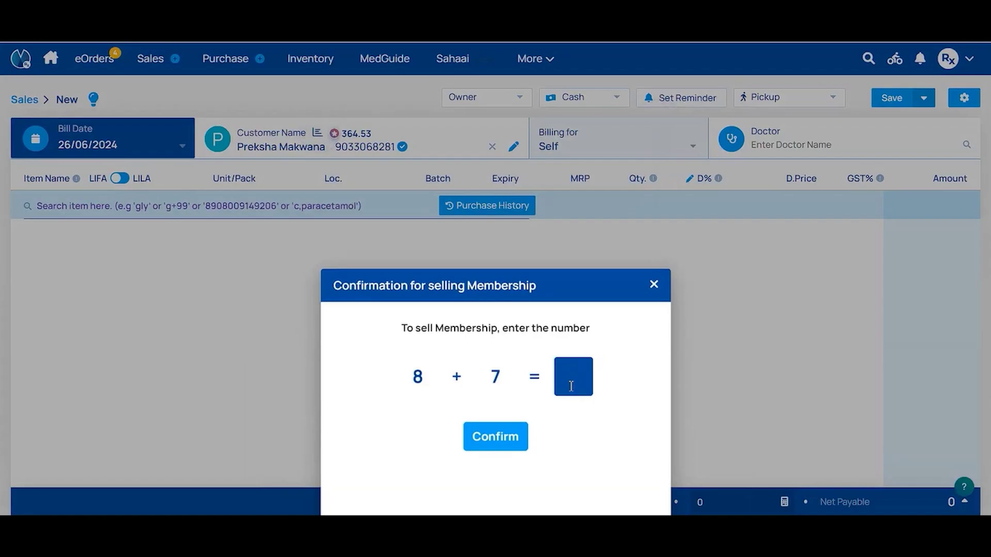
# Confirm the membership sale by answering the sum with 15, and close the linked membership summary
pyautogui.write('15')
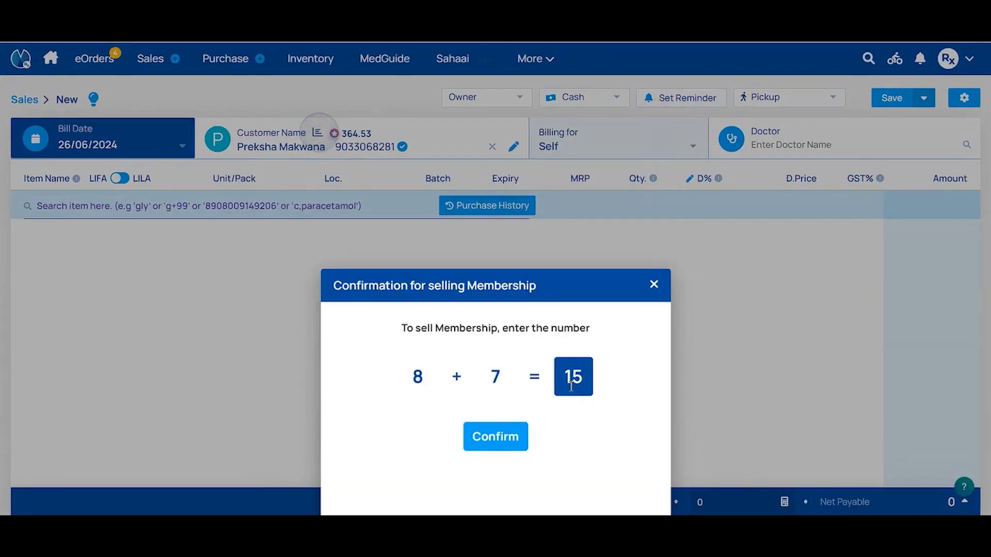
pyautogui.click(517, 437)
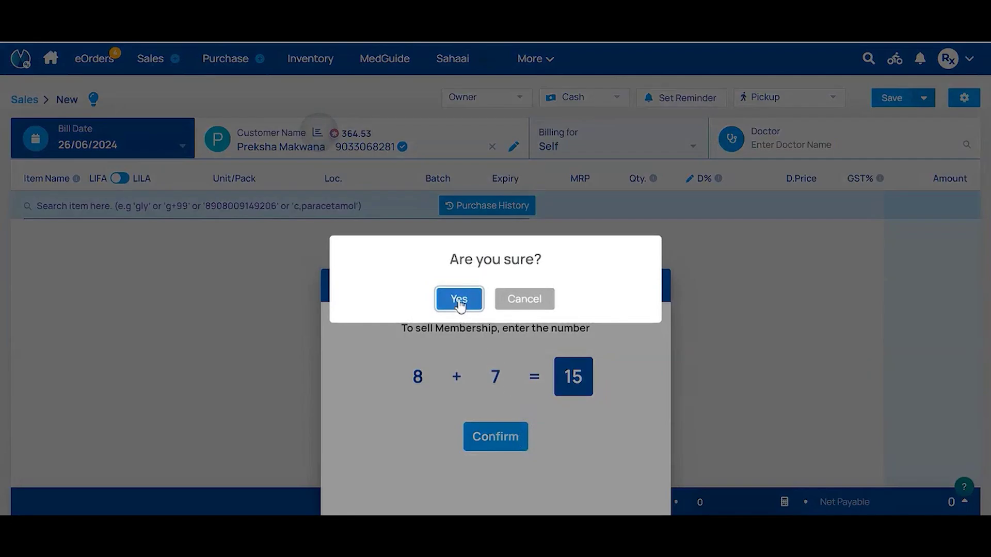
pyautogui.click(459, 301)
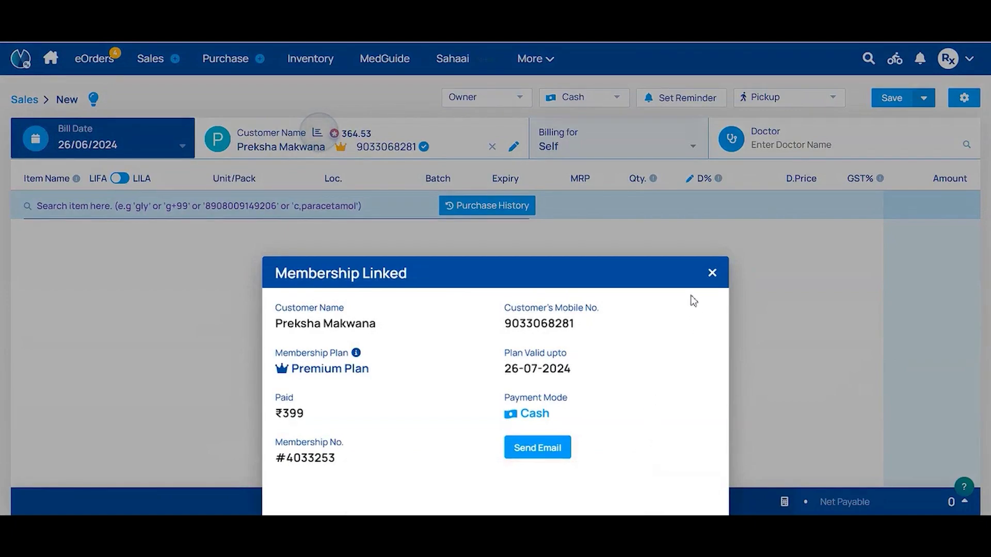
pyautogui.click(713, 273)
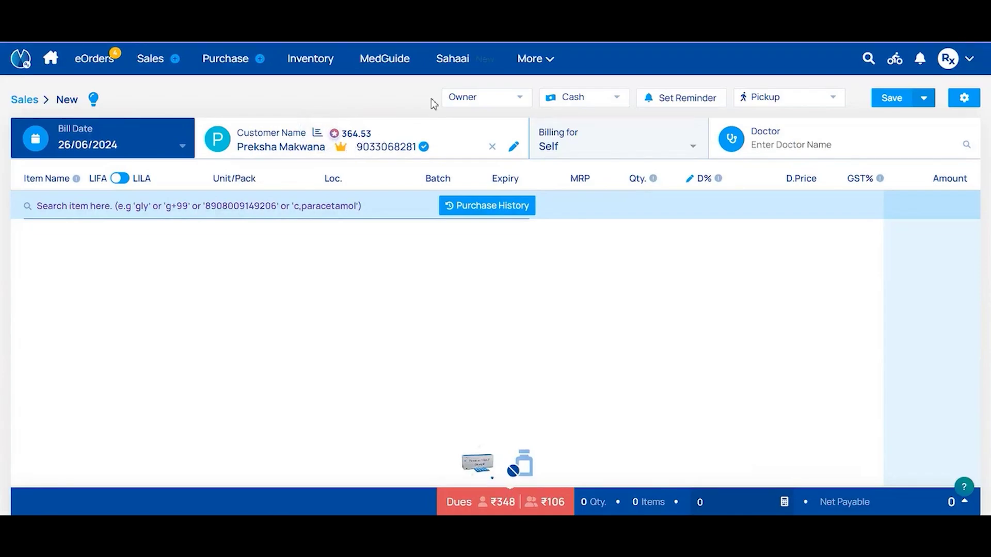
# Open the customer list from the sales bill and browse through the registered customers
pyautogui.click(531, 74)
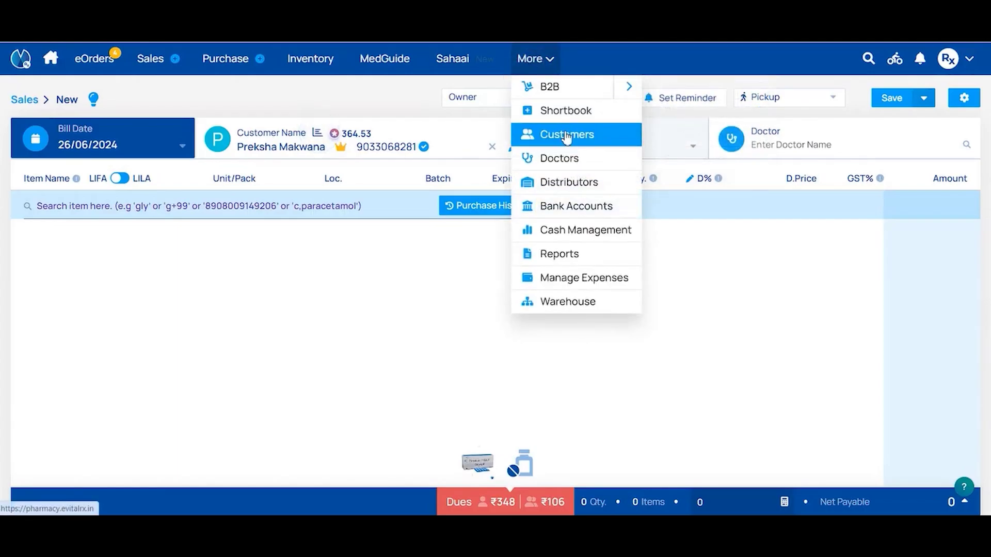
pyautogui.click(566, 136)
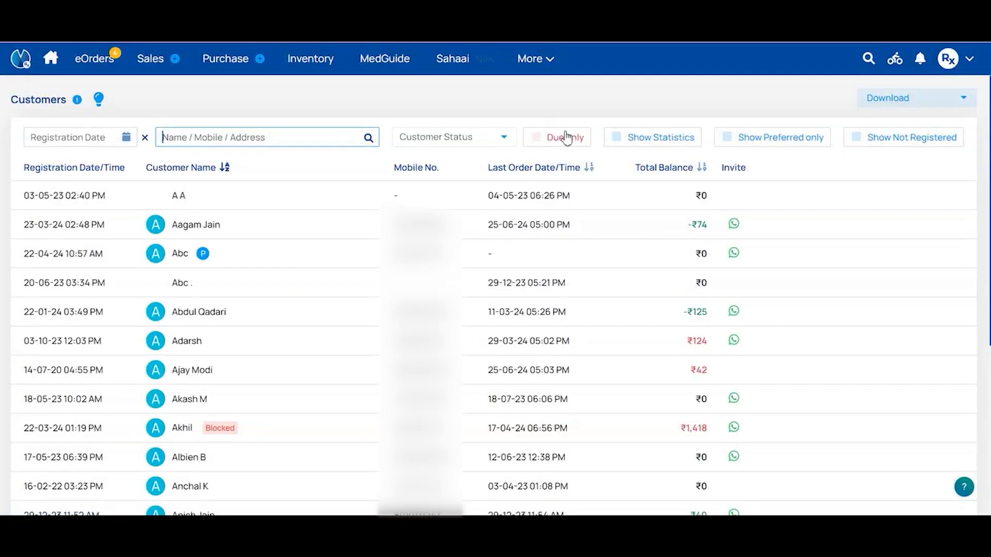
pyautogui.scroll(-5, 324, 363)
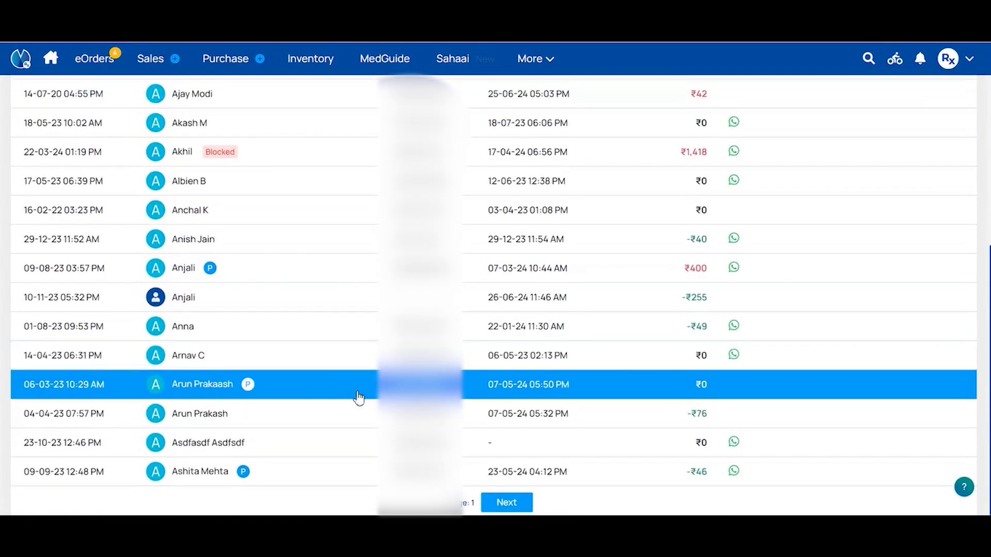
pyautogui.scroll(5, 359, 398)
pyautogui.click(320, 135)
pyautogui.write('Nee')
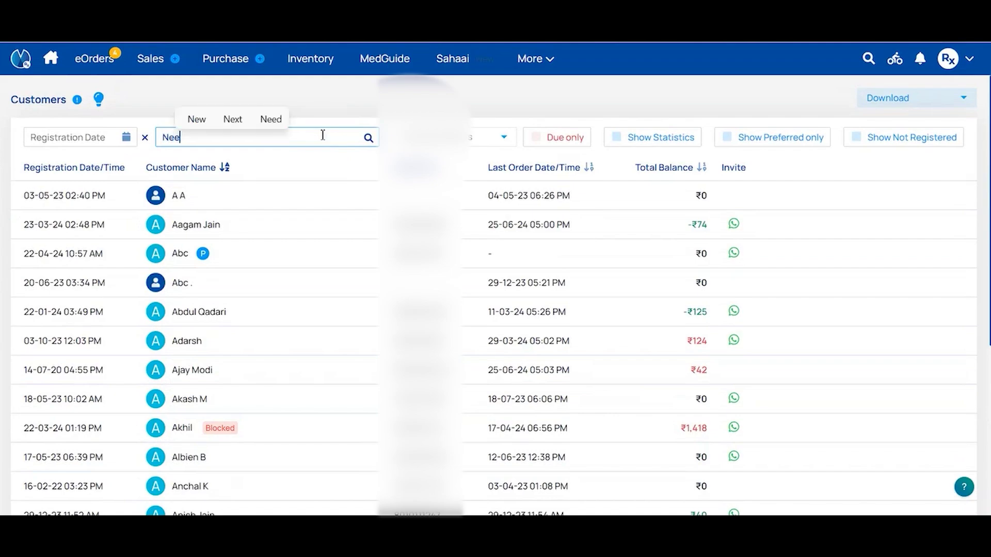
pyautogui.write('lam')
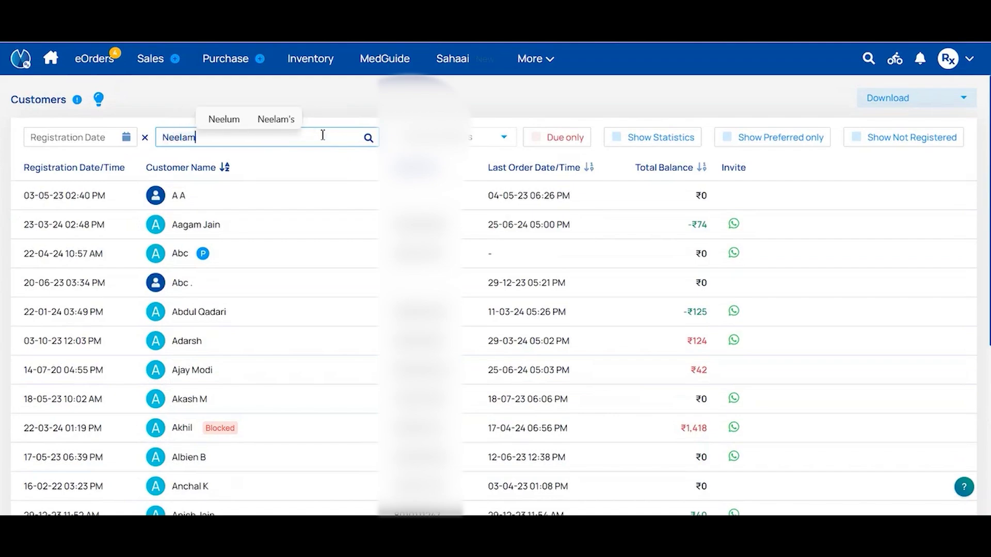
pyautogui.press('BackSpace')
pyautogui.press('BackSpace')
pyautogui.press('BackSpace')
pyautogui.press('BackSpace')
pyautogui.press('BackSpace')
pyautogui.press('BackSpace')
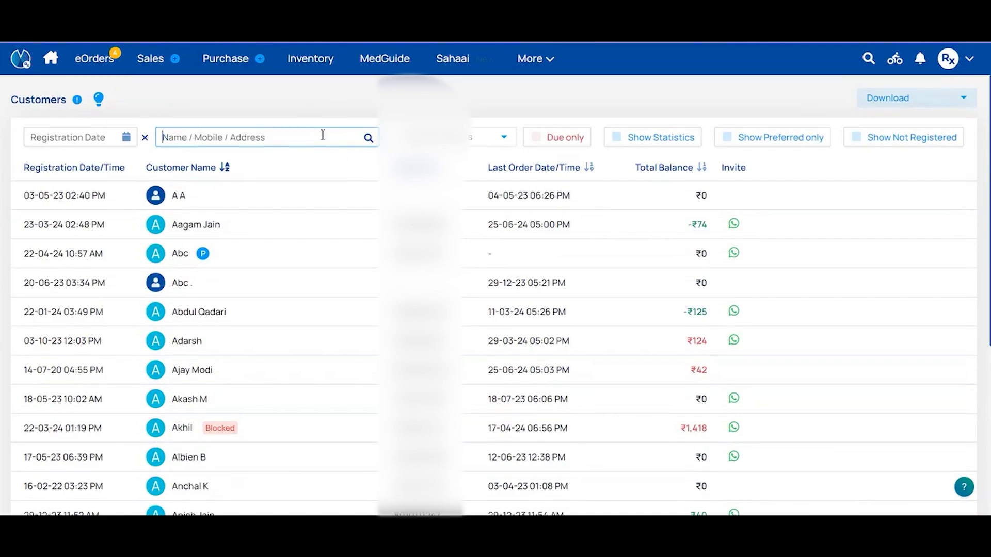
# Search the customer list by the membership buyer's first name, open their record and view their membership details
pyautogui.write('Preksha')
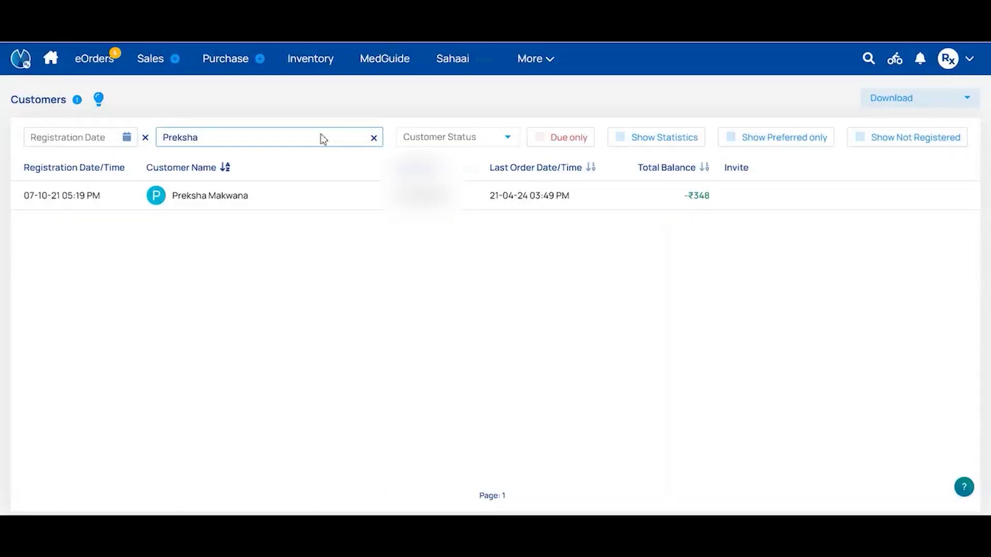
pyautogui.click(328, 203)
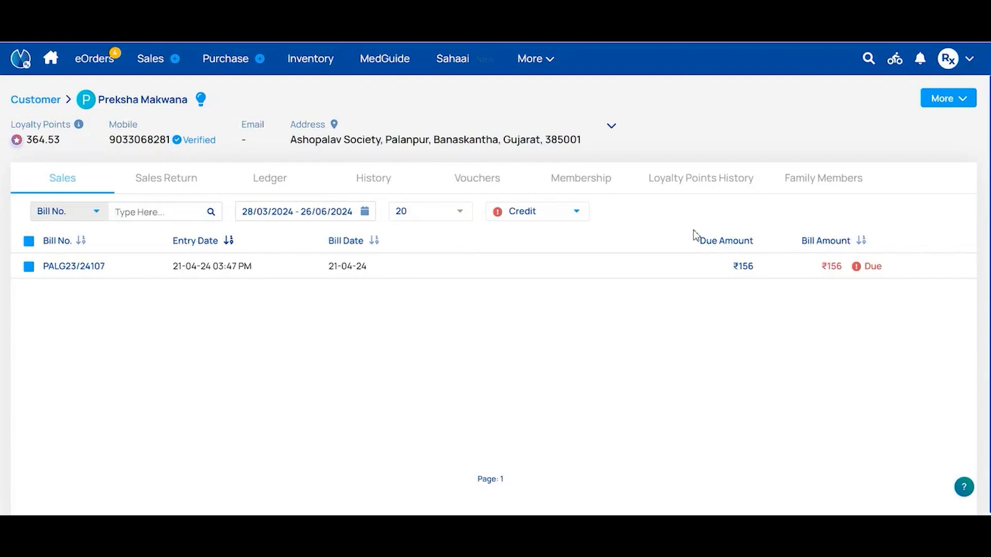
pyautogui.click(600, 186)
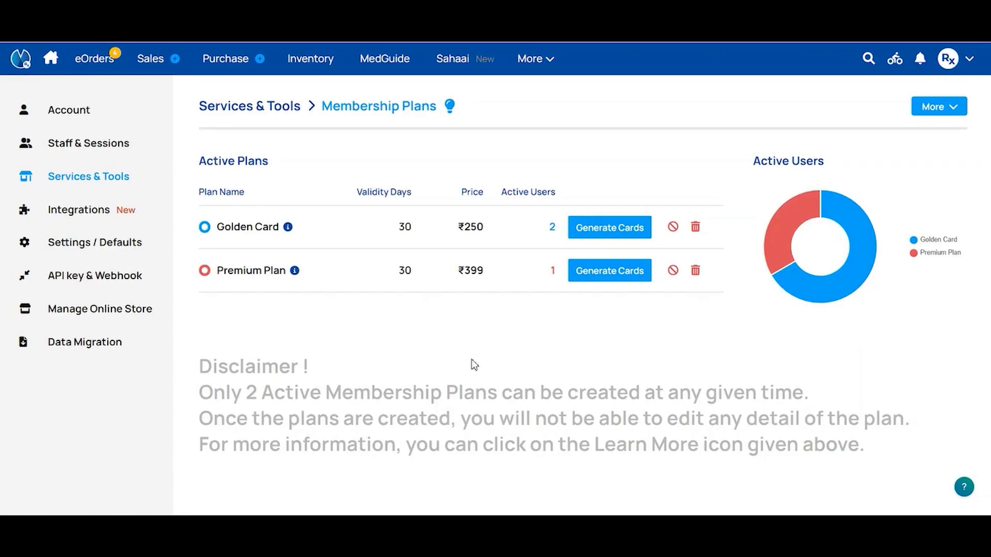
# Try to deactivate the Premium Plan in the active membership plans, and open its list of enrolled customers
pyautogui.click(673, 270)
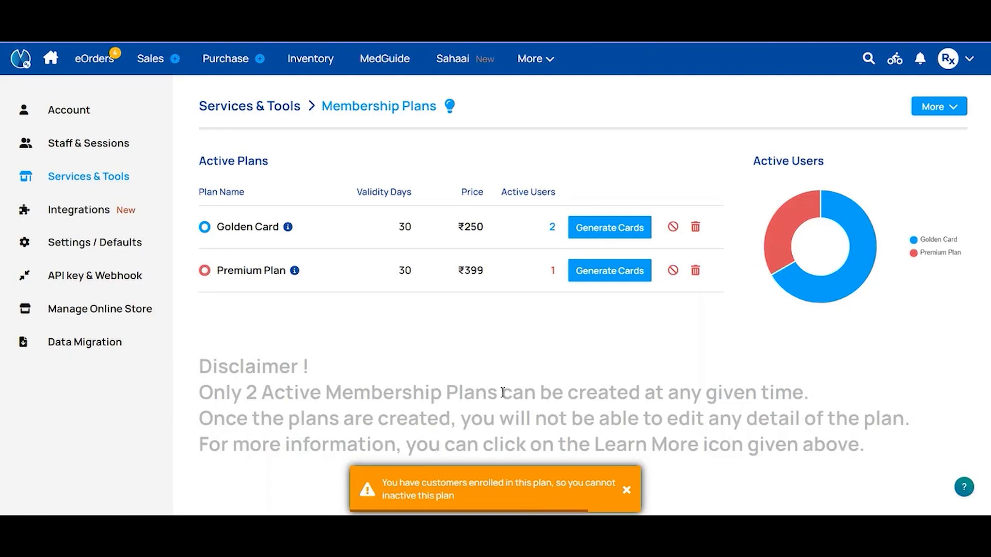
pyautogui.click(555, 490)
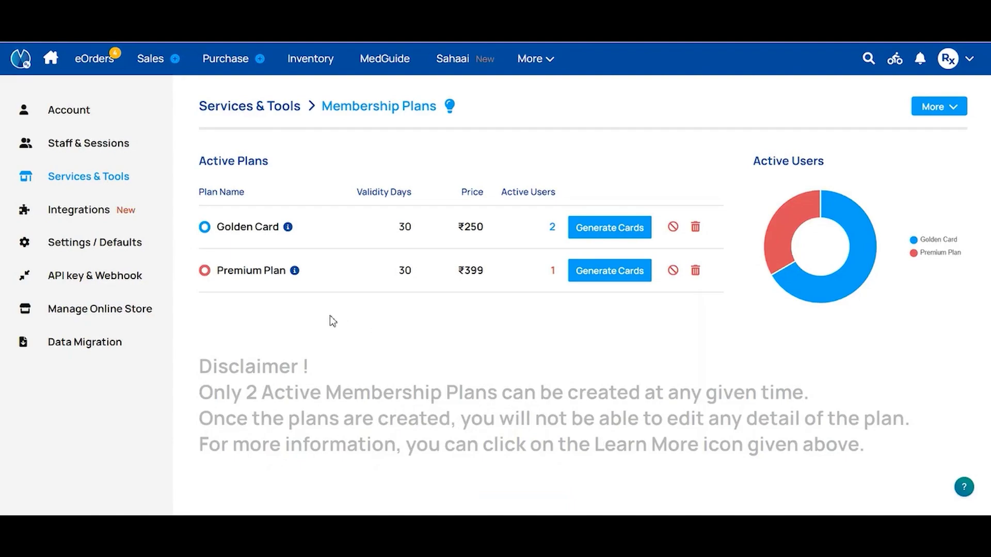
pyautogui.click(348, 281)
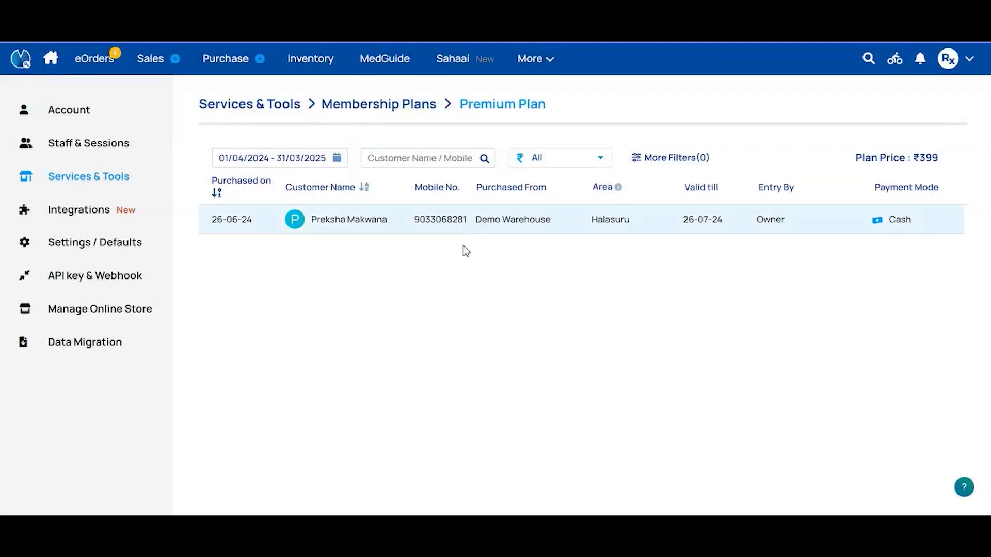